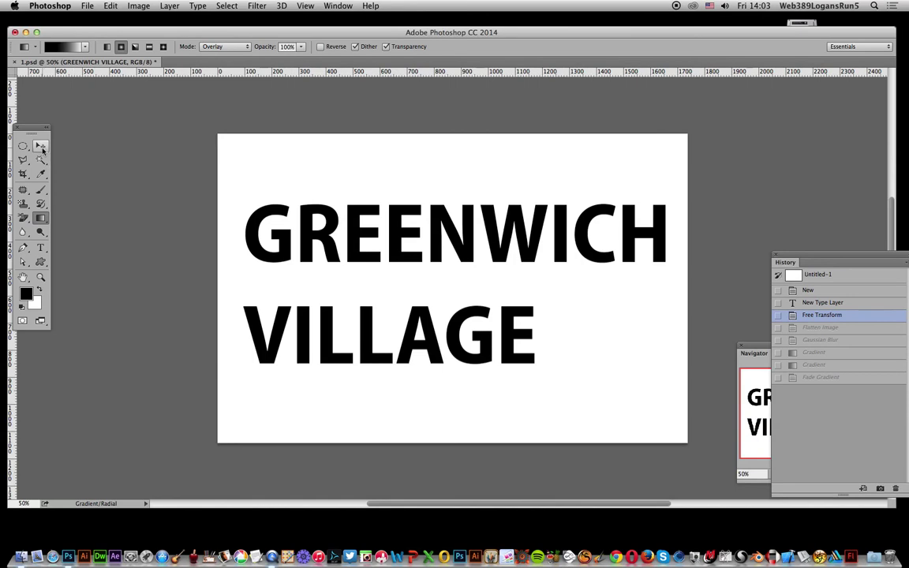
# Select the Move tool and flatten the GREENWICH VILLAGE text into one image layer
pyautogui.click(43, 149)
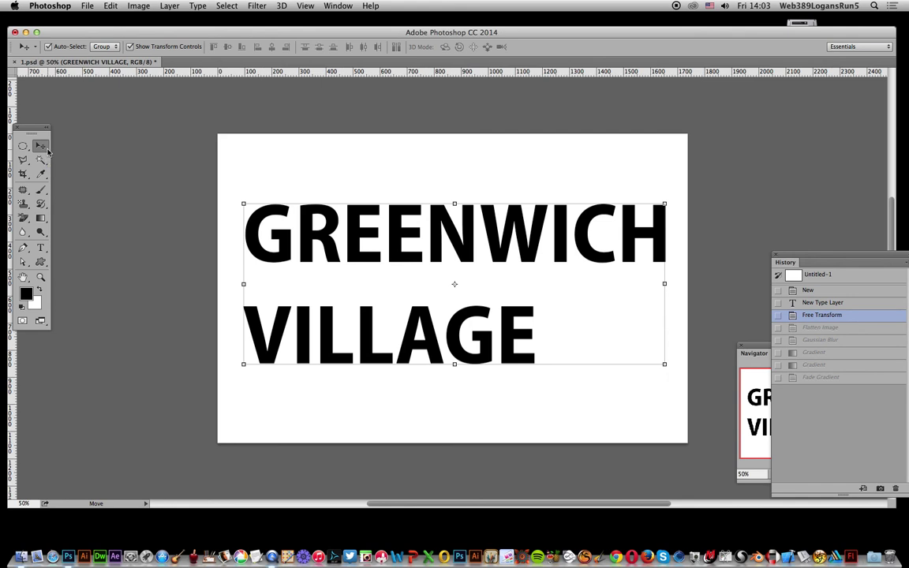
pyautogui.click(167, 6)
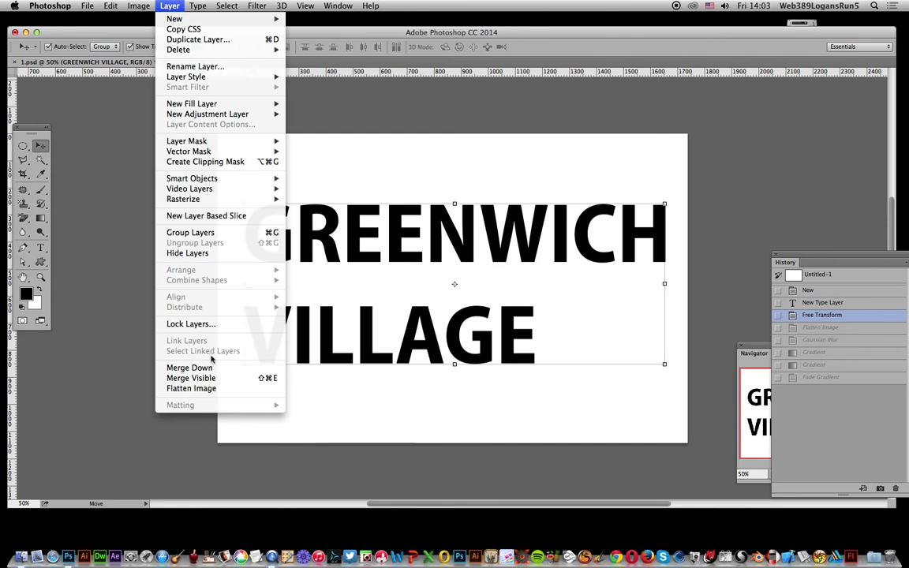
pyautogui.click(195, 388)
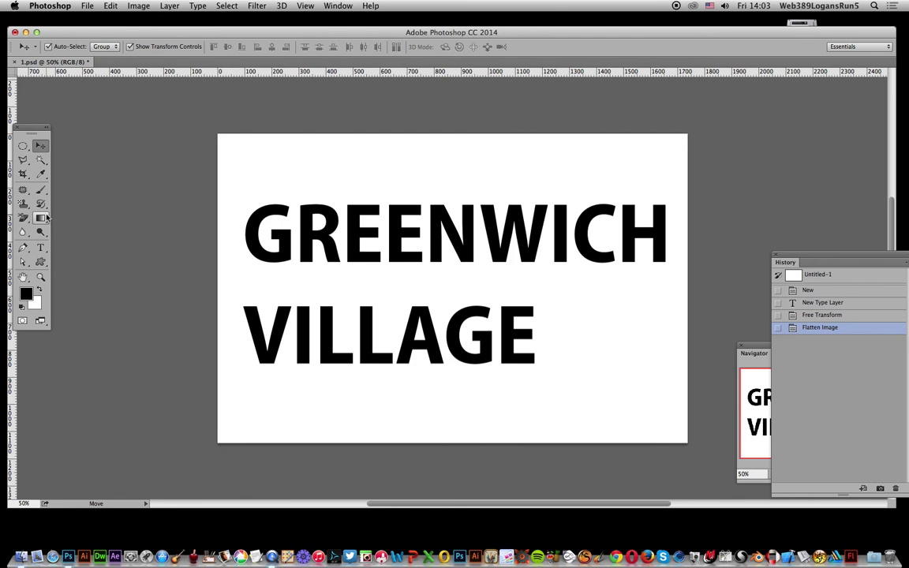
# Apply a 19-pixel Gaussian Blur to the lettering, then pick the Gradient tool
pyautogui.click(257, 6)
pyautogui.moveTo(261, 135)
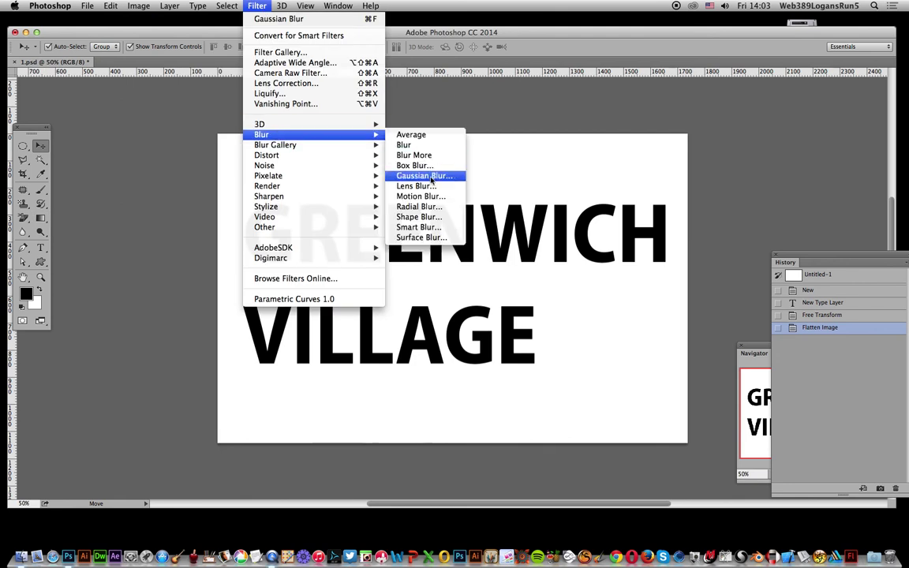
pyautogui.click(430, 175)
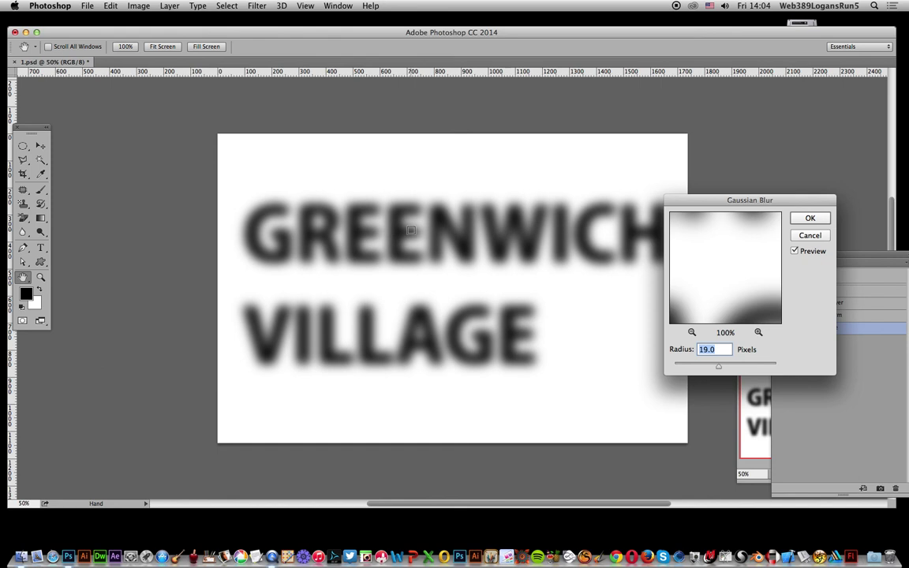
pyautogui.click(810, 218)
pyautogui.click(39, 219)
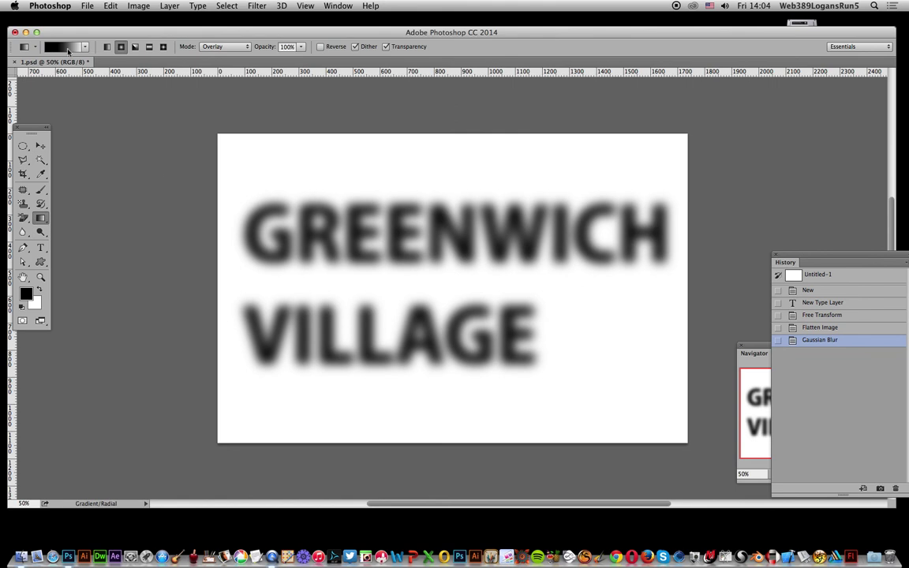
# Make the gradient linear and add an extra black stop at 64%
pyautogui.click(108, 47)
pyautogui.click(71, 50)
pyautogui.click(108, 290)
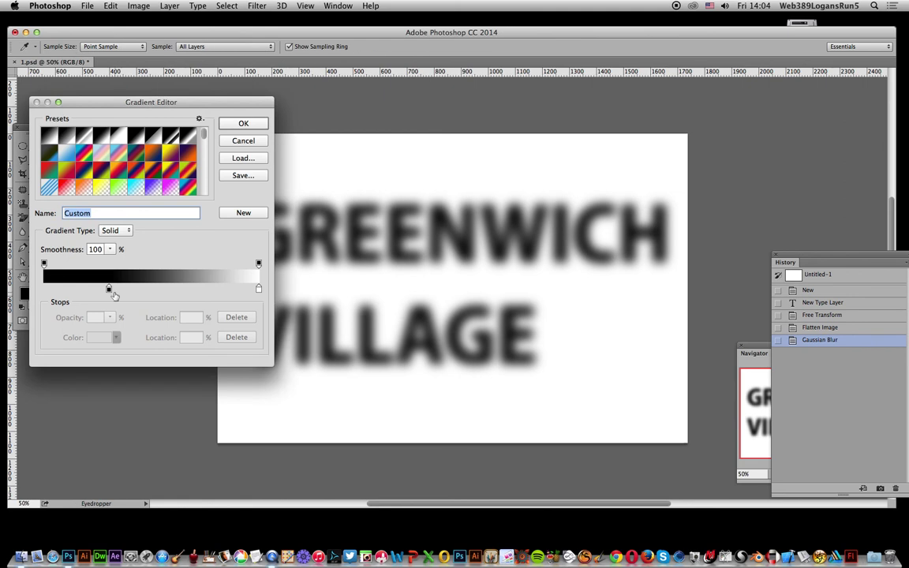
pyautogui.moveTo(108, 289); pyautogui.dragTo(181, 290)
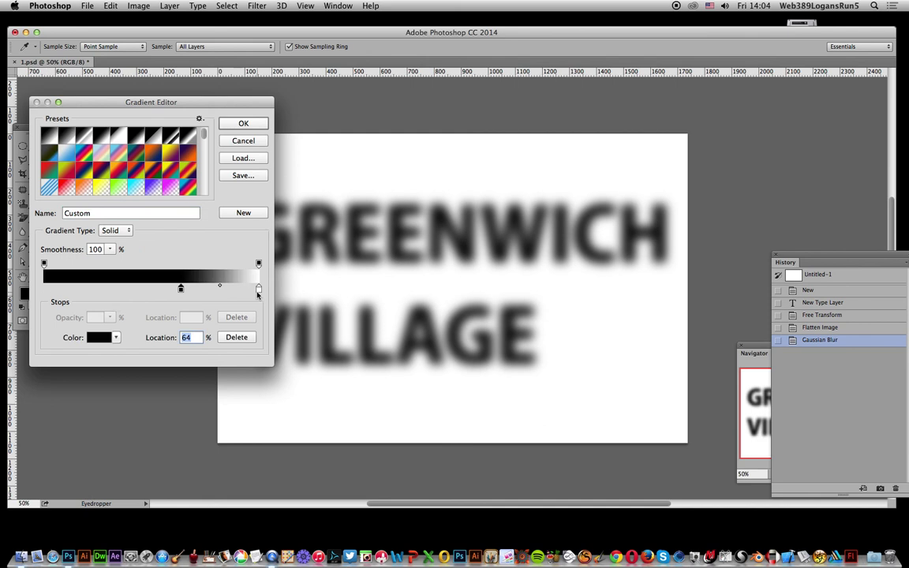
pyautogui.click(246, 124)
# Try left-to-right, right-to-left and vertical gradients on the text, reverting each to the plain blur
pyautogui.moveTo(239, 278); pyautogui.dragTo(657, 281)
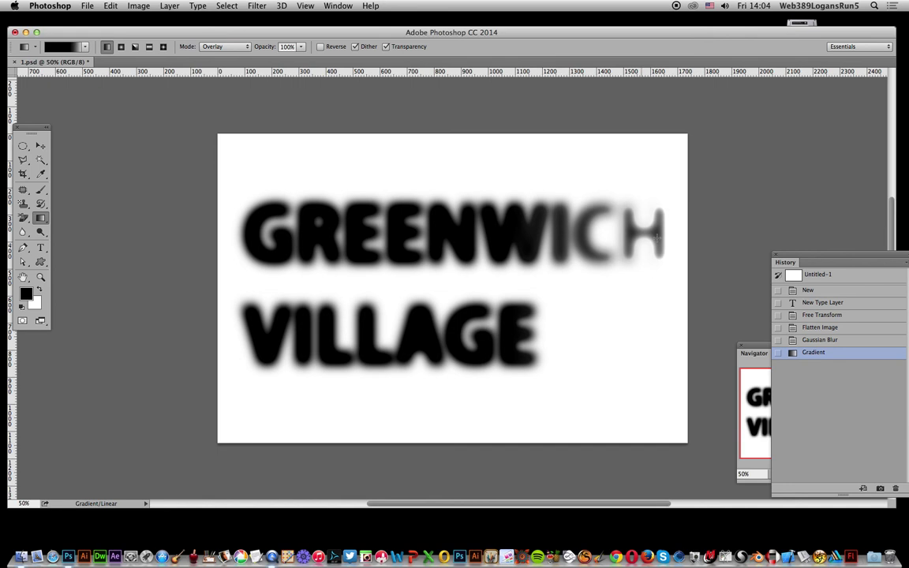
pyautogui.click(812, 340)
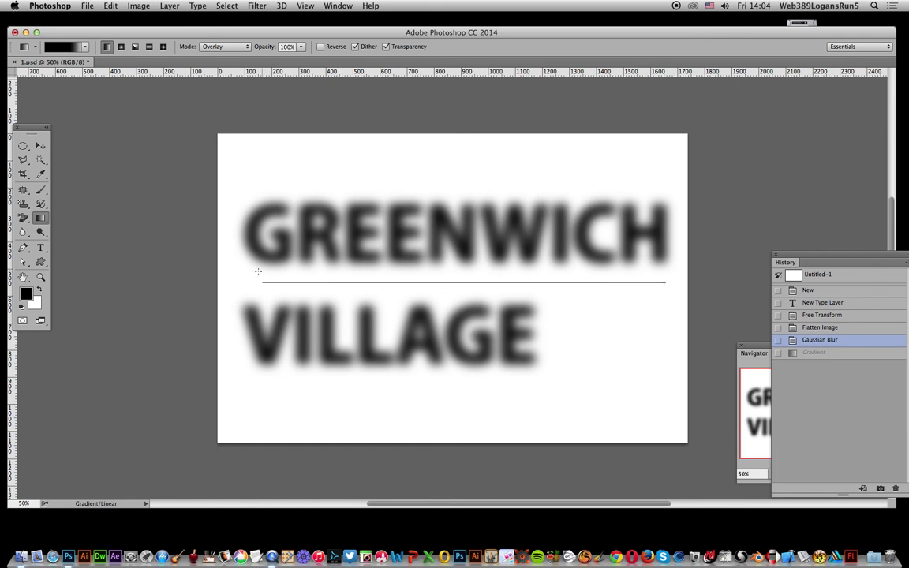
pyautogui.moveTo(598, 255); pyautogui.dragTo(235, 255)
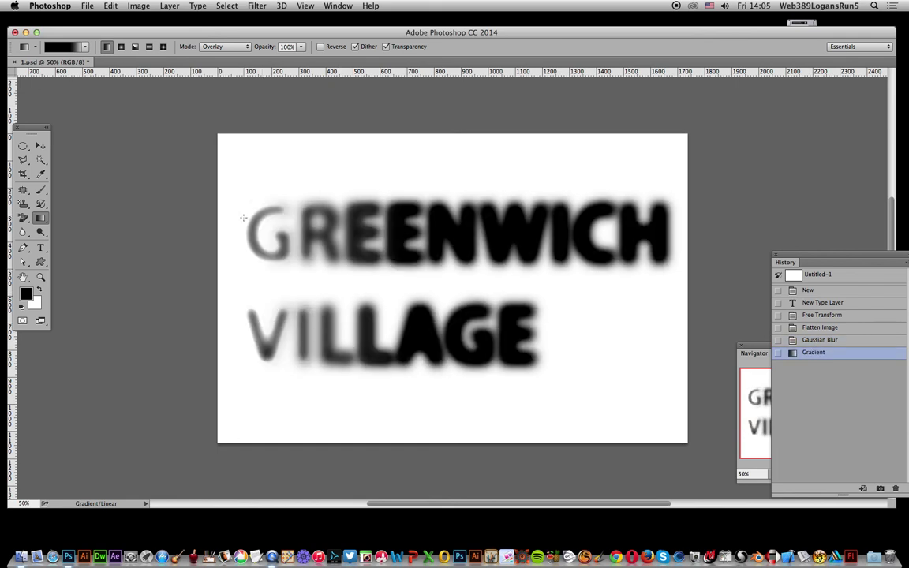
pyautogui.click(824, 340)
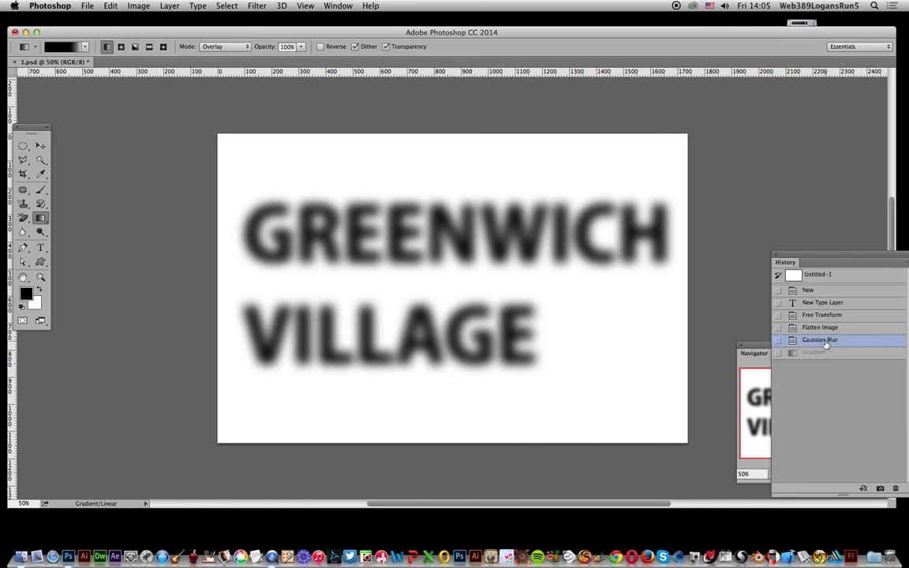
pyautogui.moveTo(439, 214); pyautogui.dragTo(446, 347)
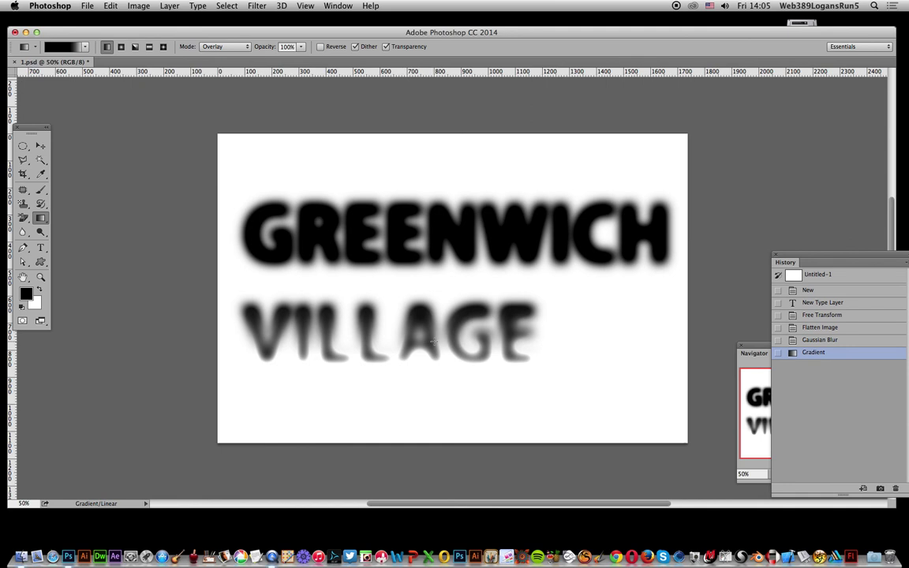
pyautogui.press('super+z')
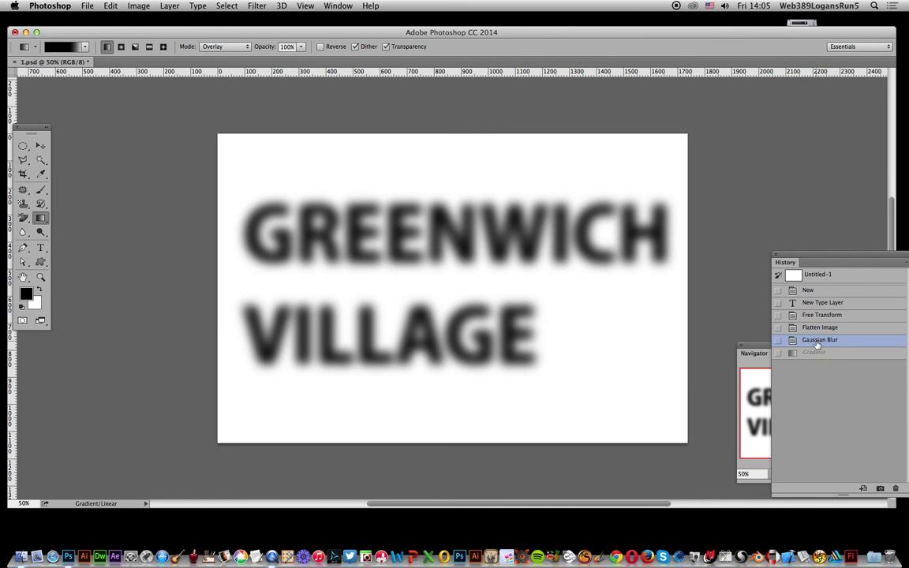
# Set black at 0% and white at 48%, then apply left-to-right and right-to-left gradients
pyautogui.click(65, 50)
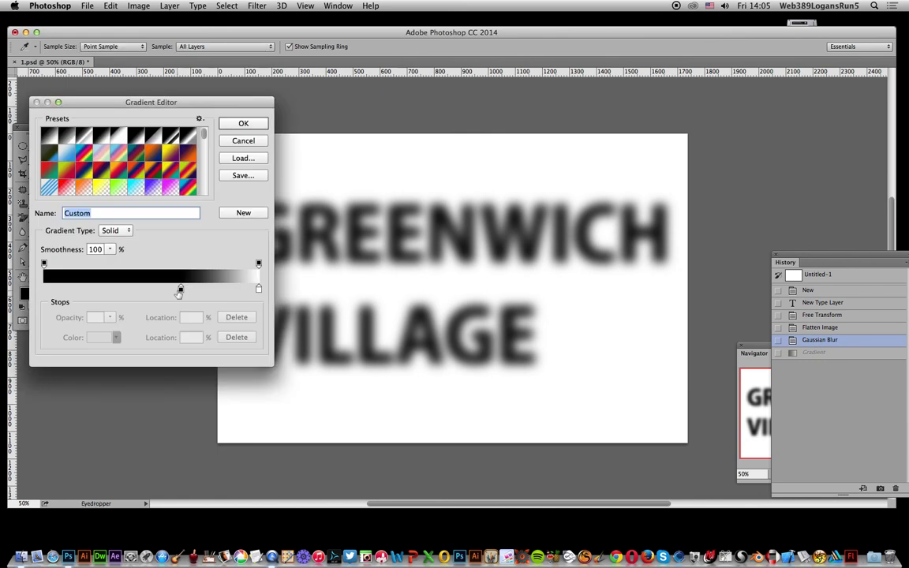
pyautogui.moveTo(181, 290); pyautogui.dragTo(43, 289)
pyautogui.moveTo(258, 289)
pyautogui.mouseDown()
pyautogui.moveTo(122, 289)
pyautogui.moveTo(148, 289)
pyautogui.mouseUp()
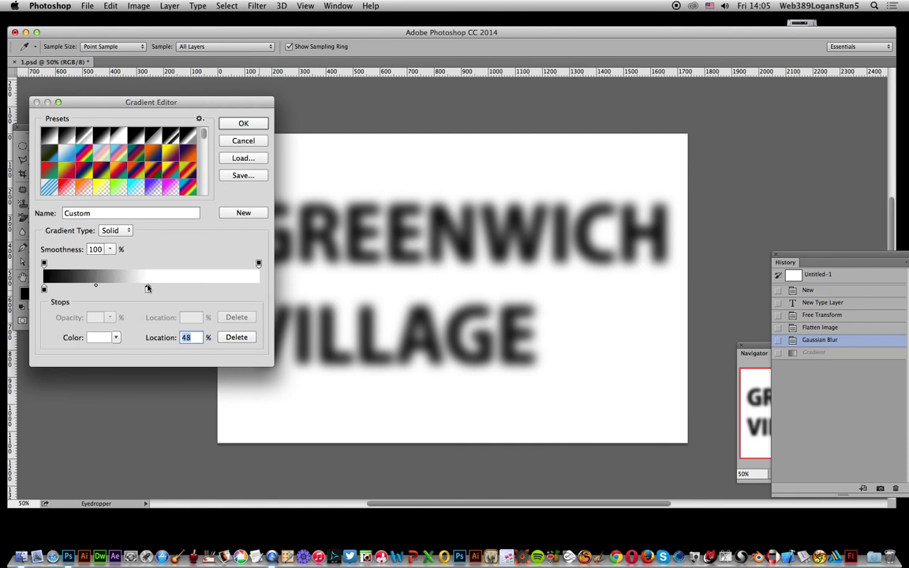
pyautogui.click(243, 123)
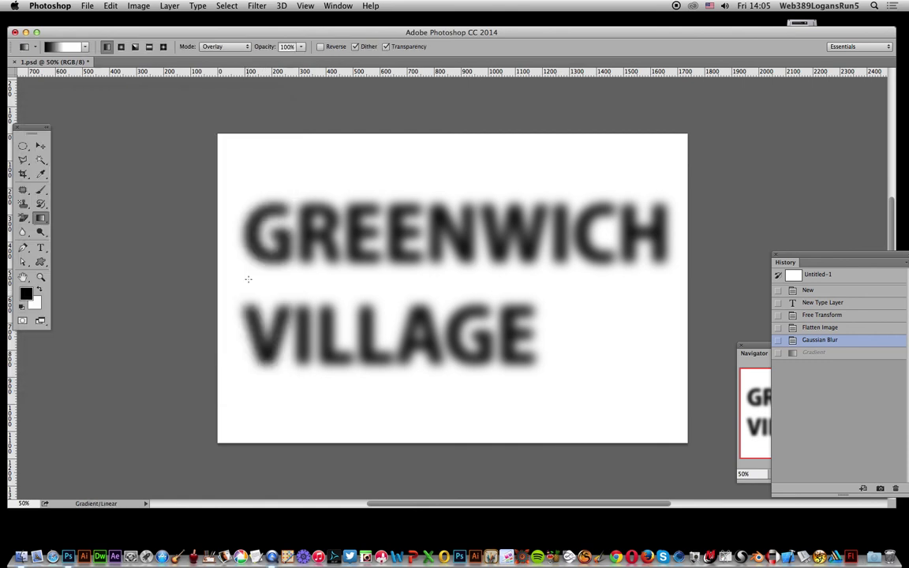
pyautogui.moveTo(247, 279); pyautogui.dragTo(646, 280)
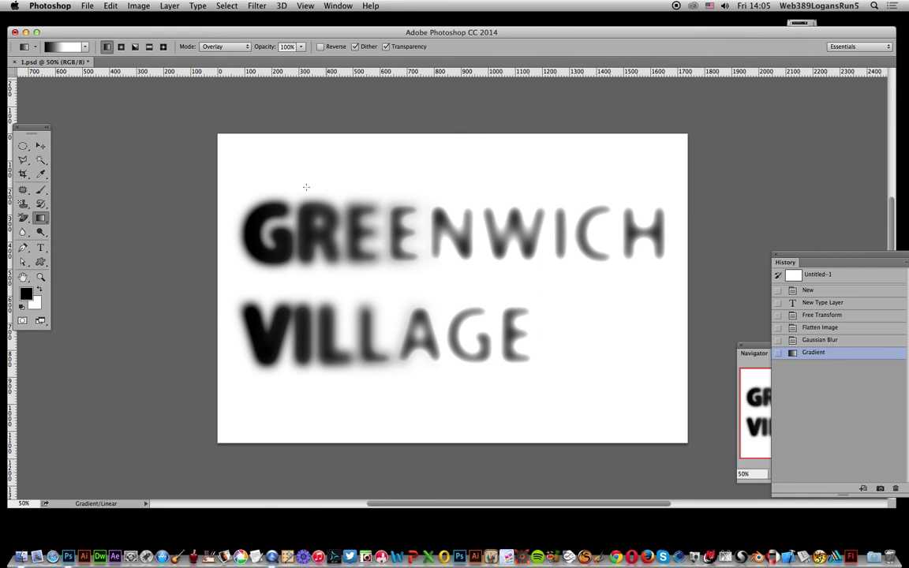
pyautogui.moveTo(683, 290); pyautogui.dragTo(238, 290)
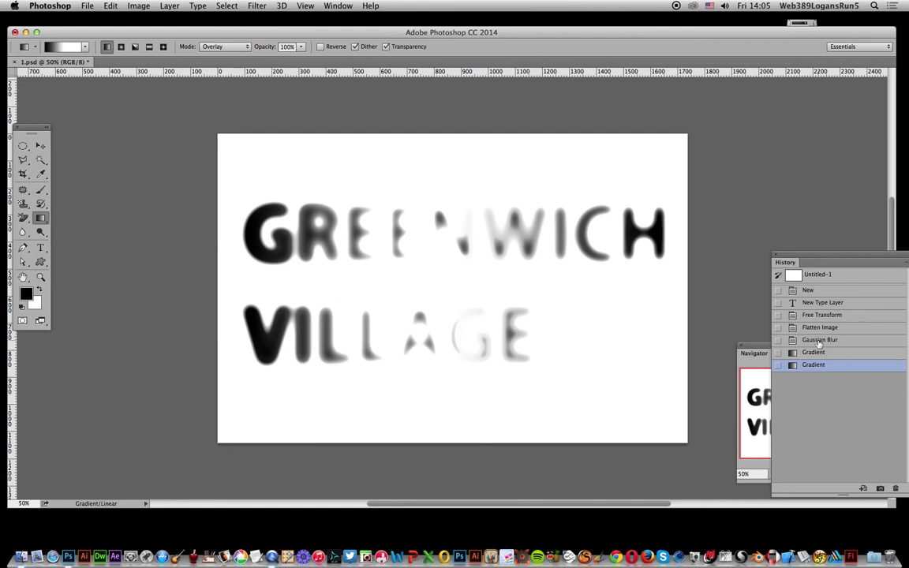
# Undo to the blur, pull the white stop near black, and test then undo the shorter gradient
pyautogui.press('super+alt+z')
pyautogui.press('super+alt+z')
pyautogui.click(59, 49)
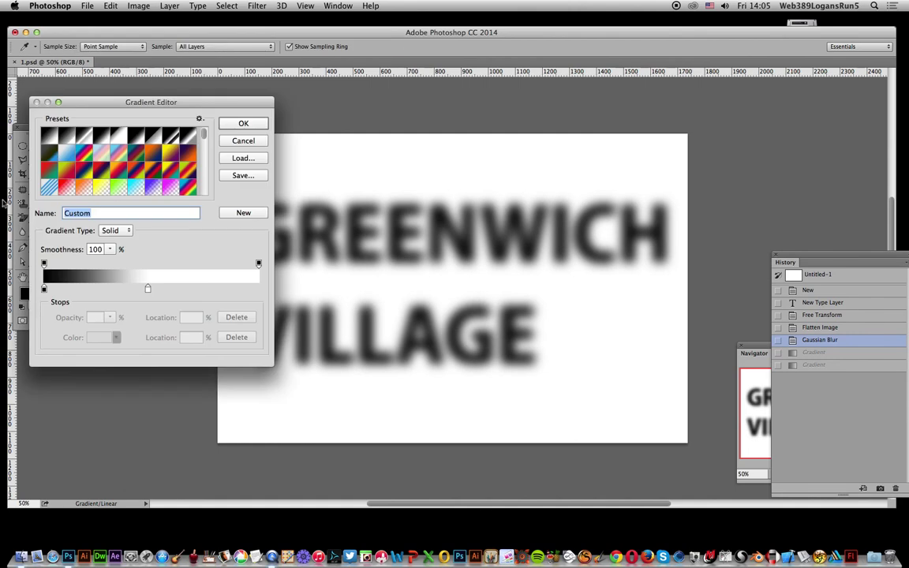
pyautogui.moveTo(146, 289); pyautogui.dragTo(63, 291)
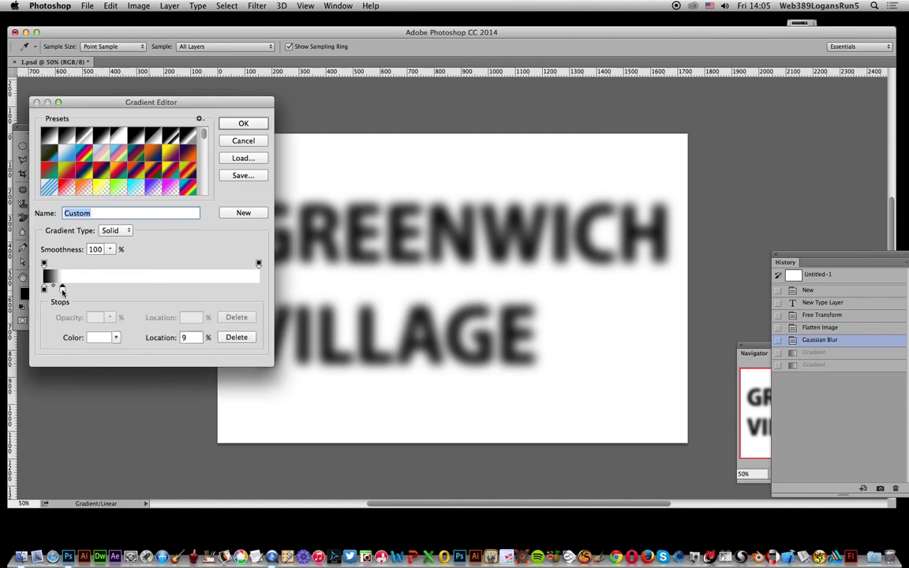
pyautogui.click(243, 124)
pyautogui.moveTo(247, 282); pyautogui.dragTo(649, 283)
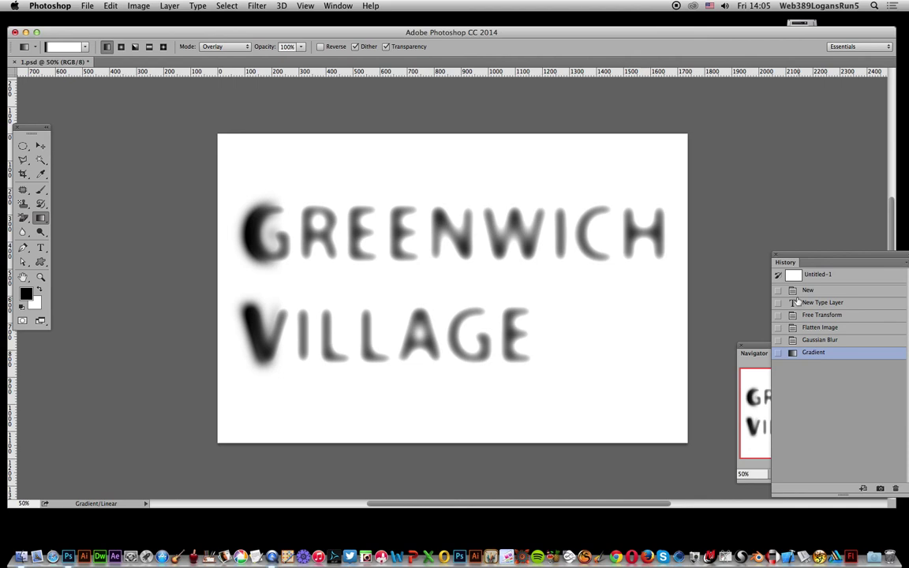
pyautogui.press('super+z')
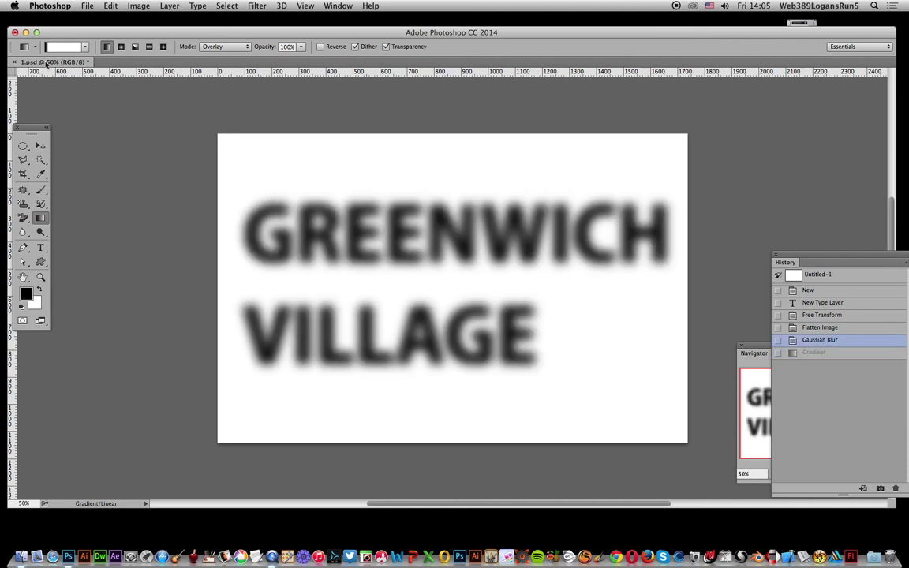
# Try several vertical and diagonal gradients, then revert History to the Gaussian Blur state
pyautogui.moveTo(417, 193); pyautogui.dragTo(424, 324)
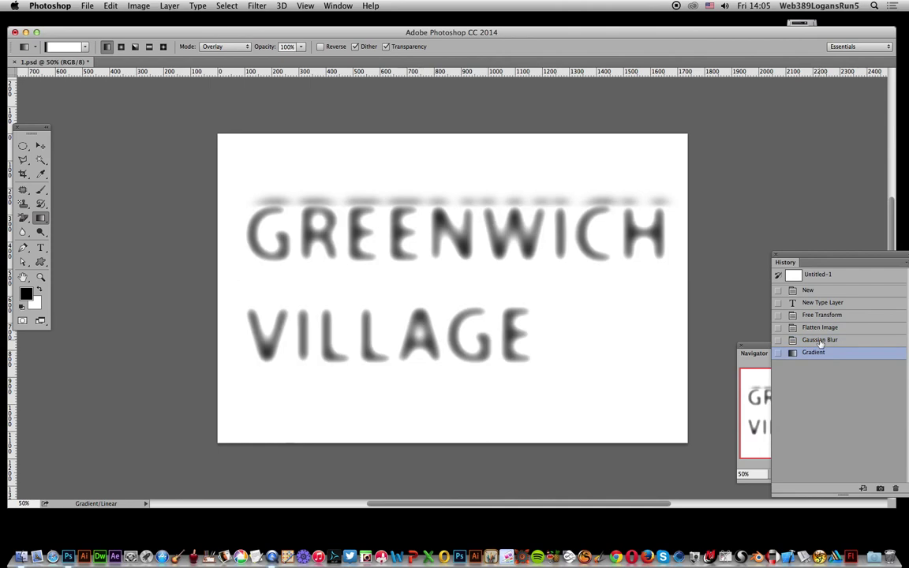
pyautogui.press('super+z')
pyautogui.moveTo(419, 351); pyautogui.dragTo(420, 396)
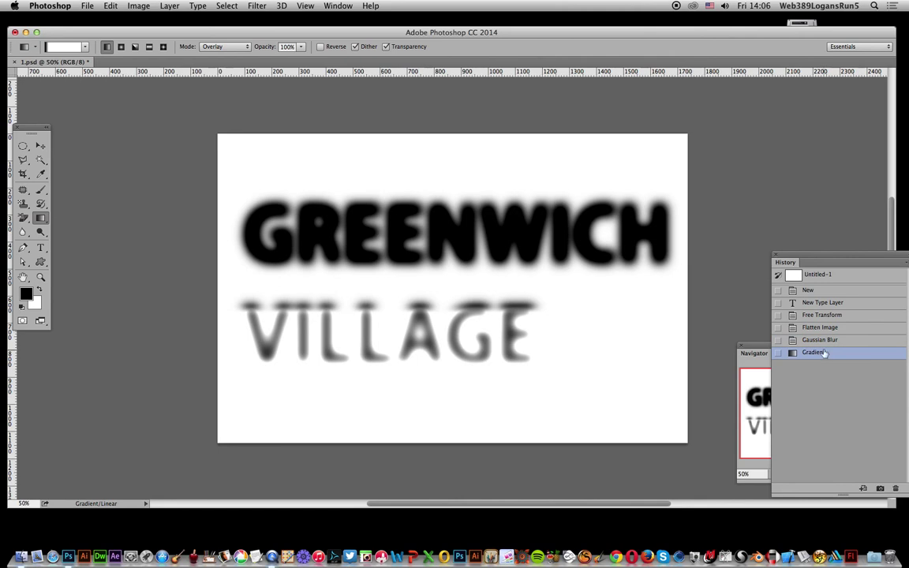
pyautogui.press('super+z')
pyautogui.moveTo(494, 225); pyautogui.dragTo(495, 348)
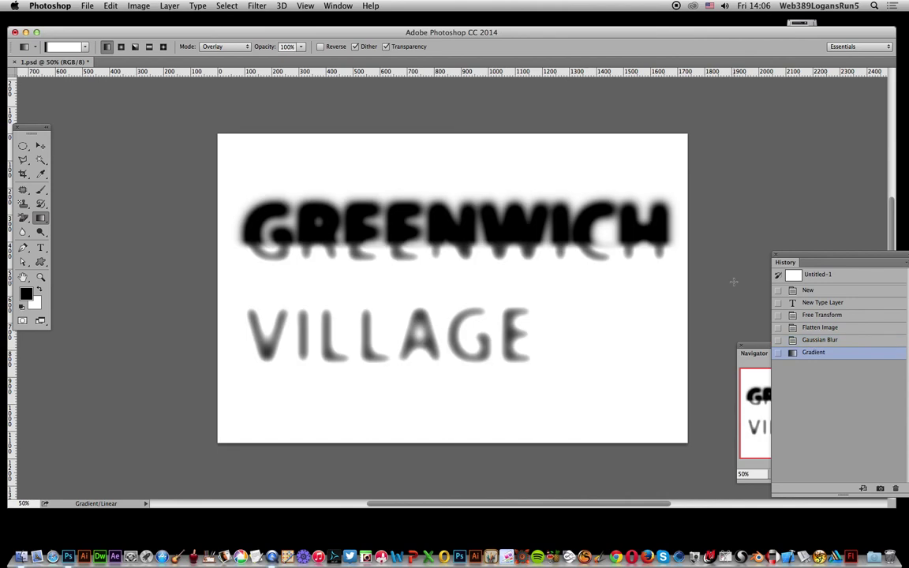
pyautogui.press('super+z')
pyautogui.moveTo(647, 204); pyautogui.dragTo(505, 347)
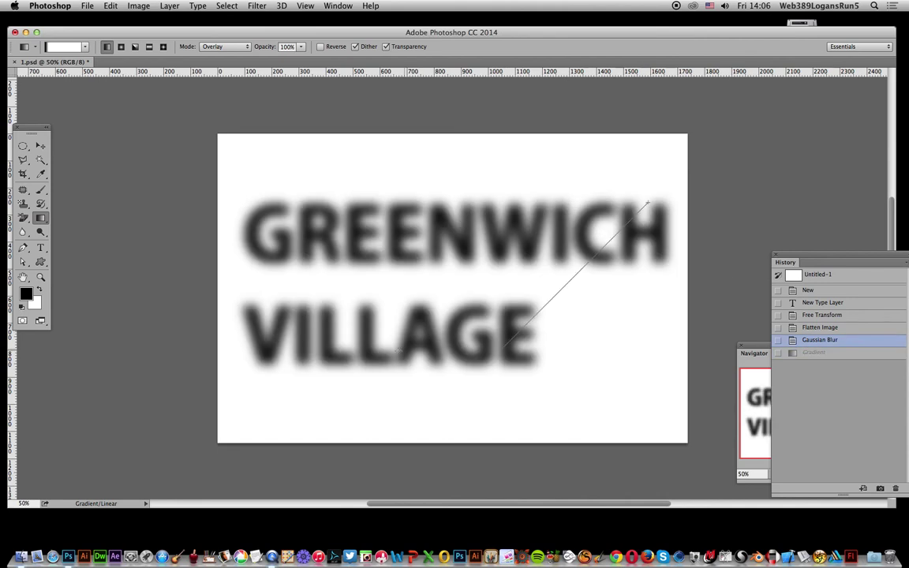
pyautogui.moveTo(649, 179)
pyautogui.mouseDown()
pyautogui.moveTo(325, 379)
pyautogui.moveTo(376, 449)
pyautogui.mouseUp()
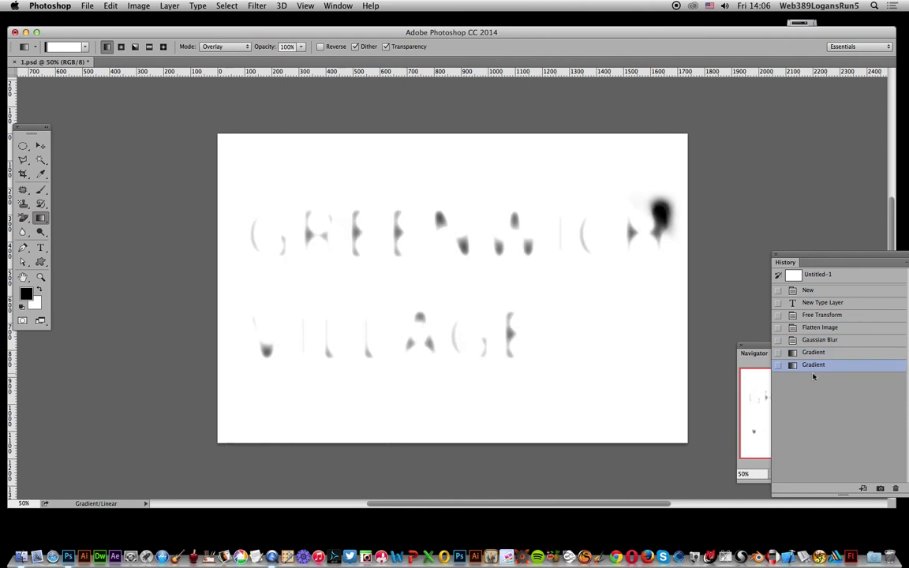
pyautogui.click(820, 340)
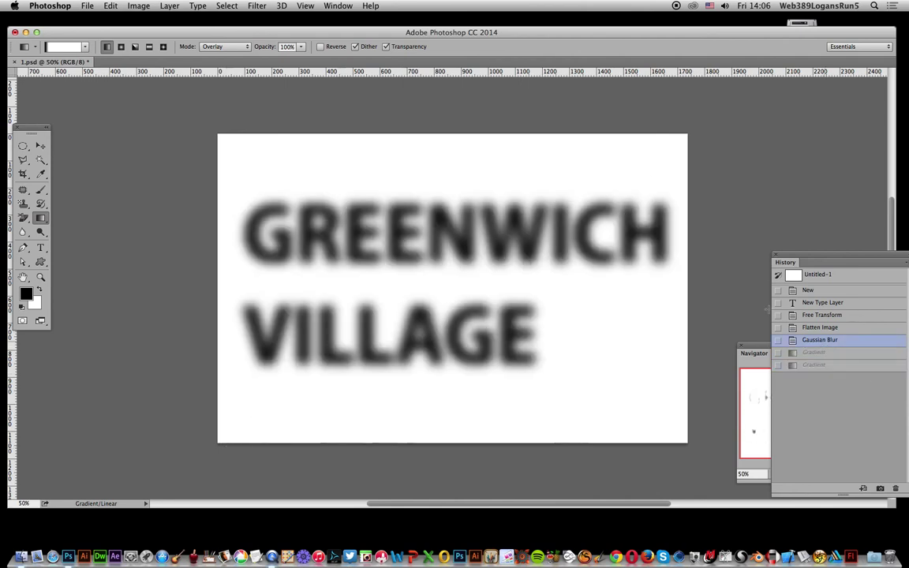
# Switch to a radial gradient, test it over the text, and undo it
pyautogui.click(121, 48)
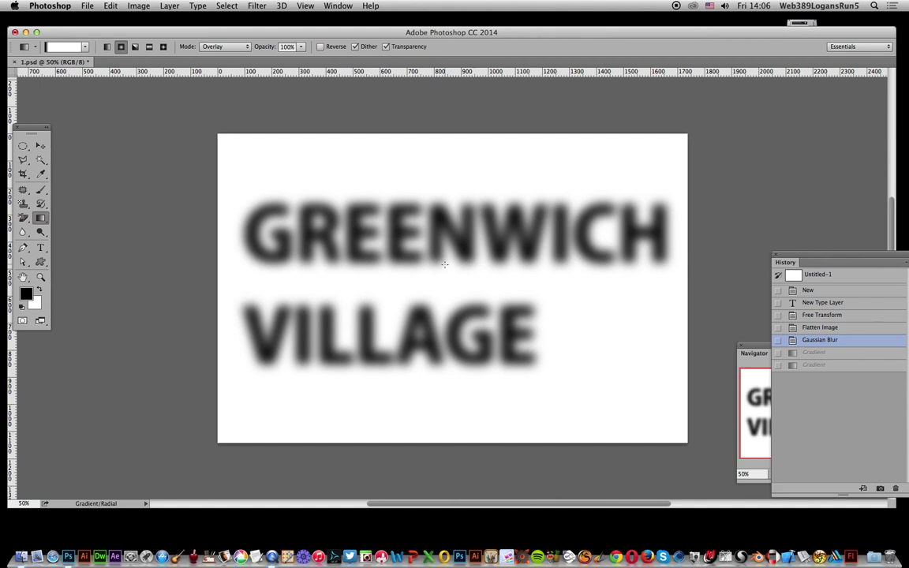
pyautogui.moveTo(444, 265); pyautogui.dragTo(552, 369)
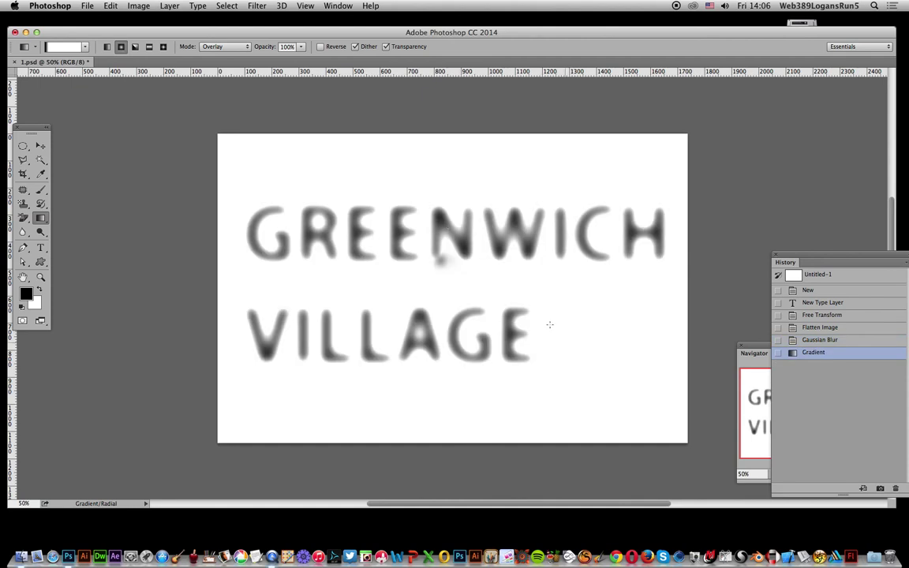
pyautogui.press('cmd+z')
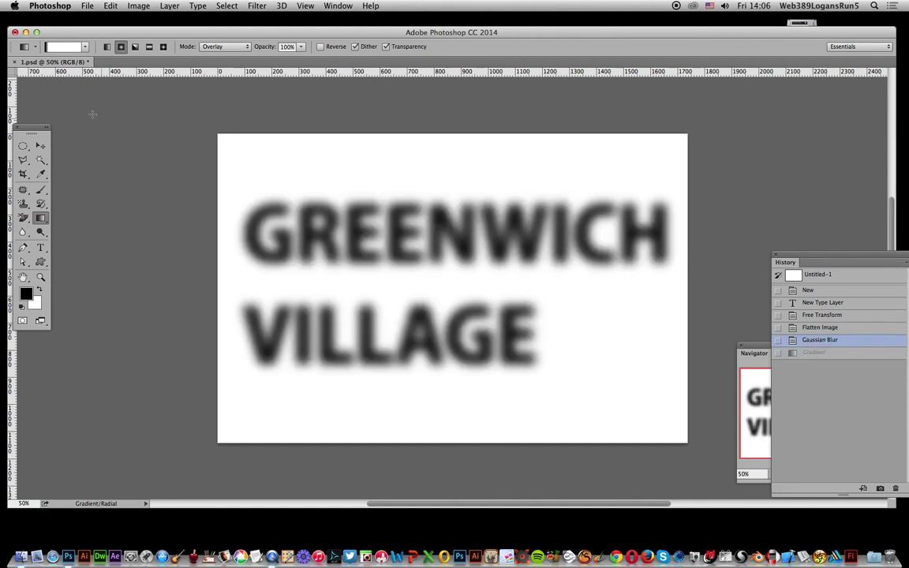
# Move the white stop to 56%, test the radial gradient on the middle letters, then revert
pyautogui.click(67, 46)
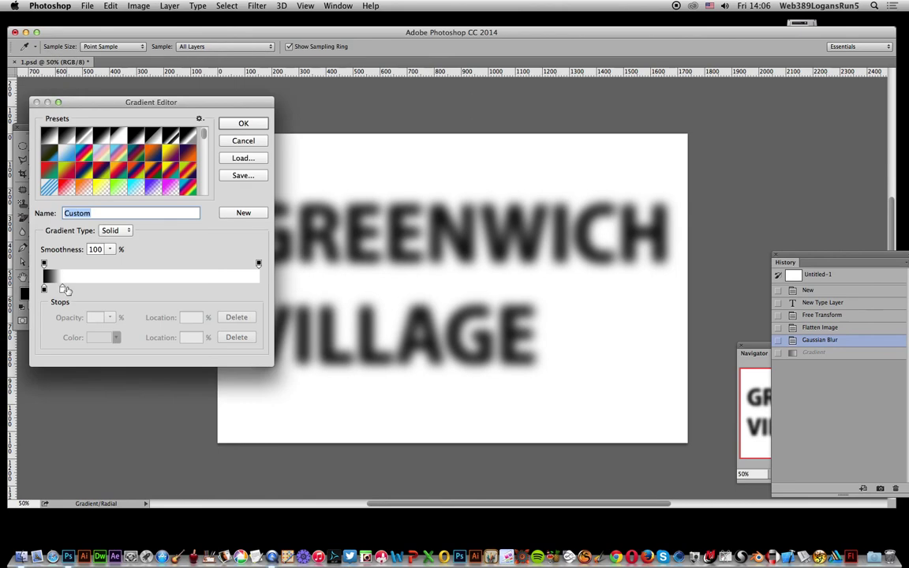
pyautogui.moveTo(63, 289); pyautogui.dragTo(163, 290)
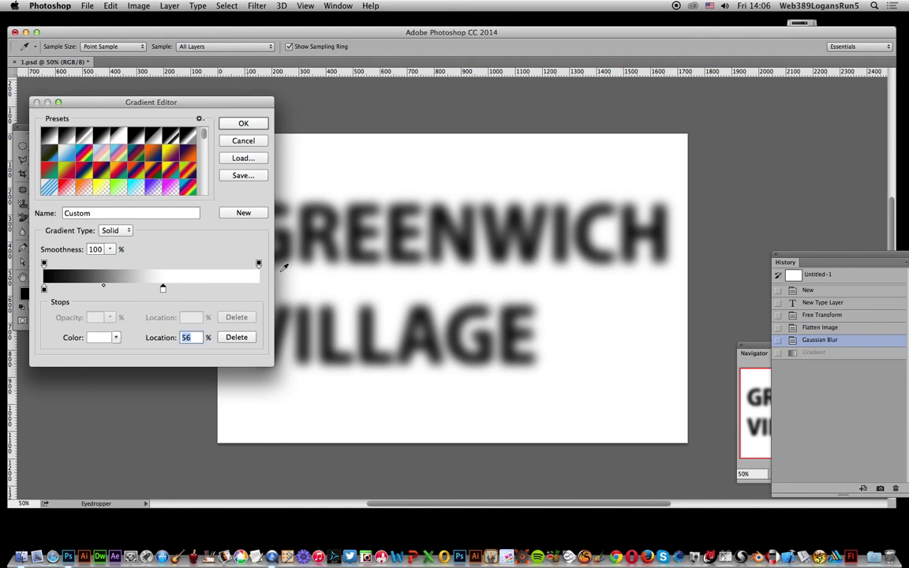
pyautogui.click(244, 123)
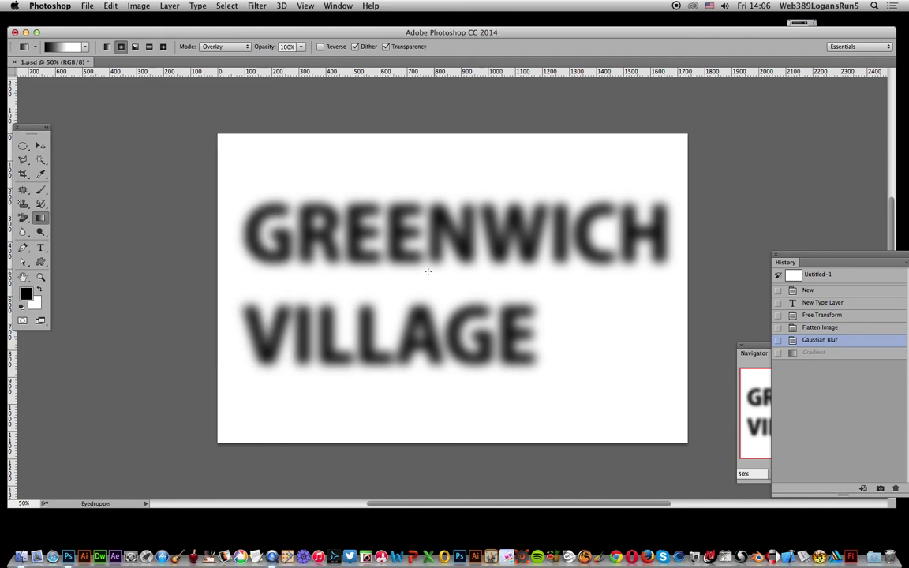
pyautogui.moveTo(438, 273); pyautogui.dragTo(626, 382)
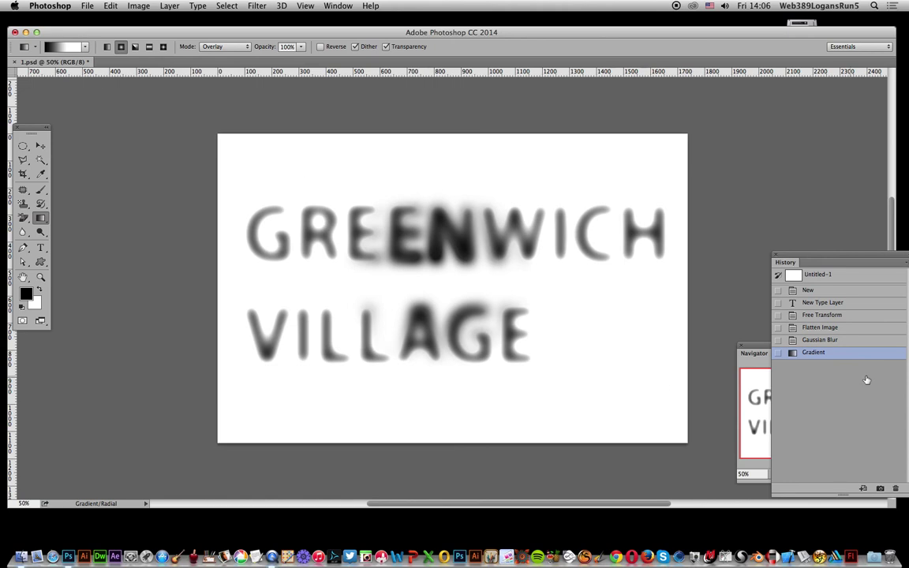
pyautogui.click(821, 340)
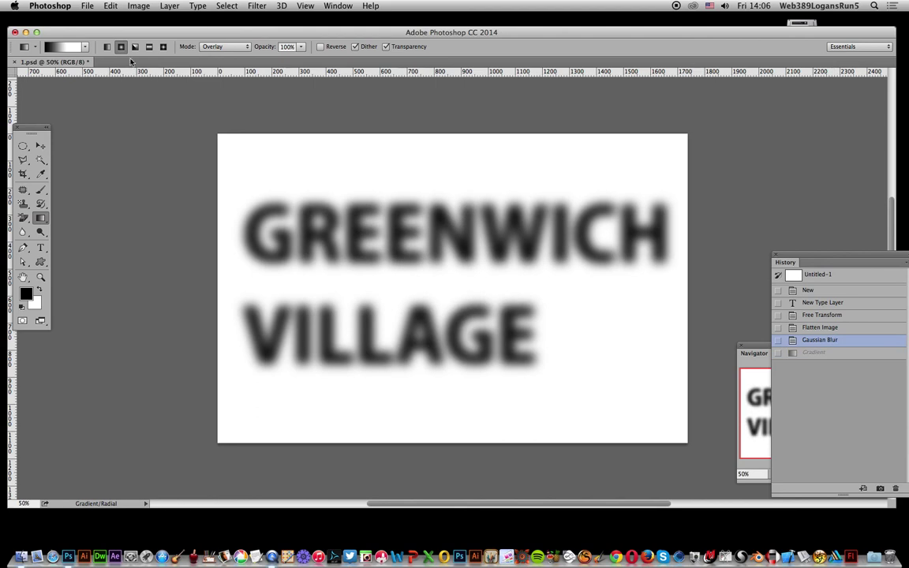
# Switch to linear and build a black-white-black gradient: white at 26%, extra black stop at 59%
pyautogui.click(108, 47)
pyautogui.click(63, 48)
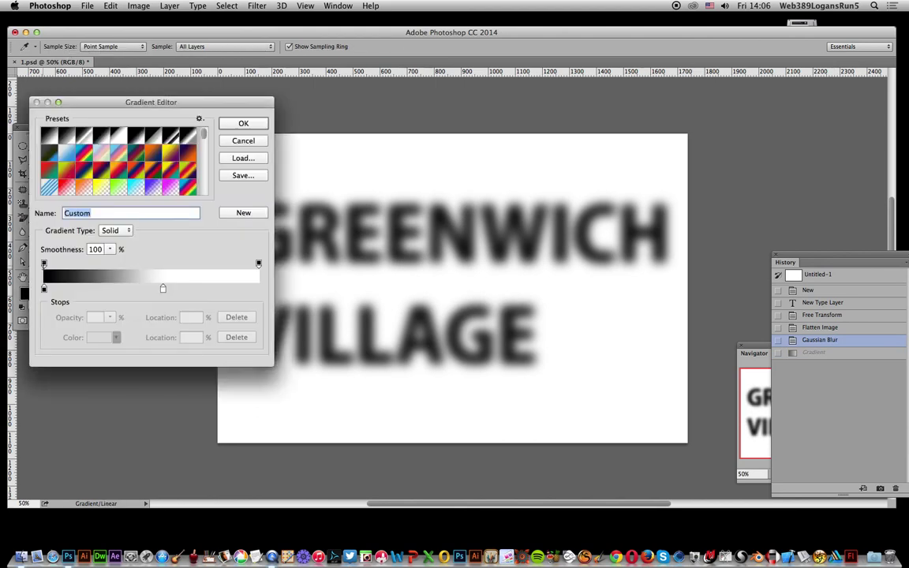
pyautogui.click(44, 289)
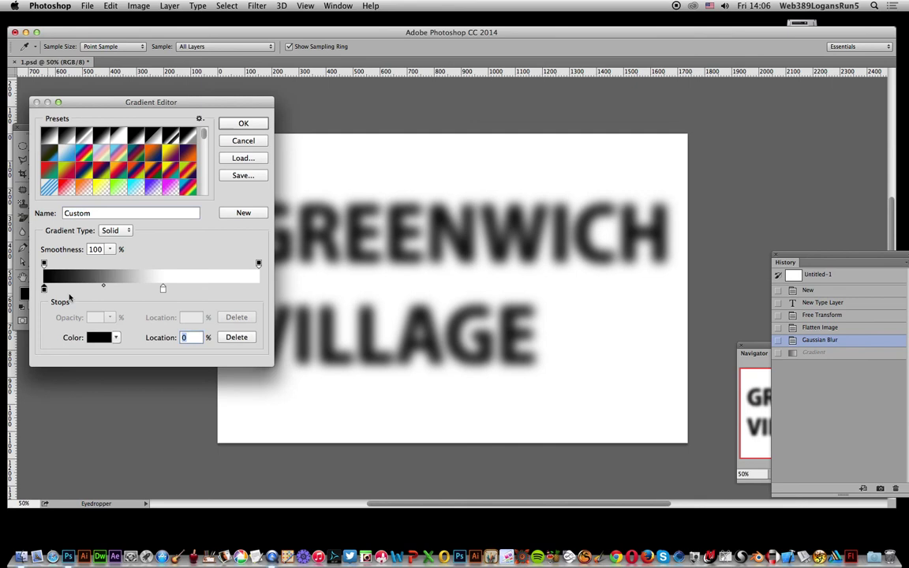
pyautogui.moveTo(162, 290); pyautogui.dragTo(99, 289)
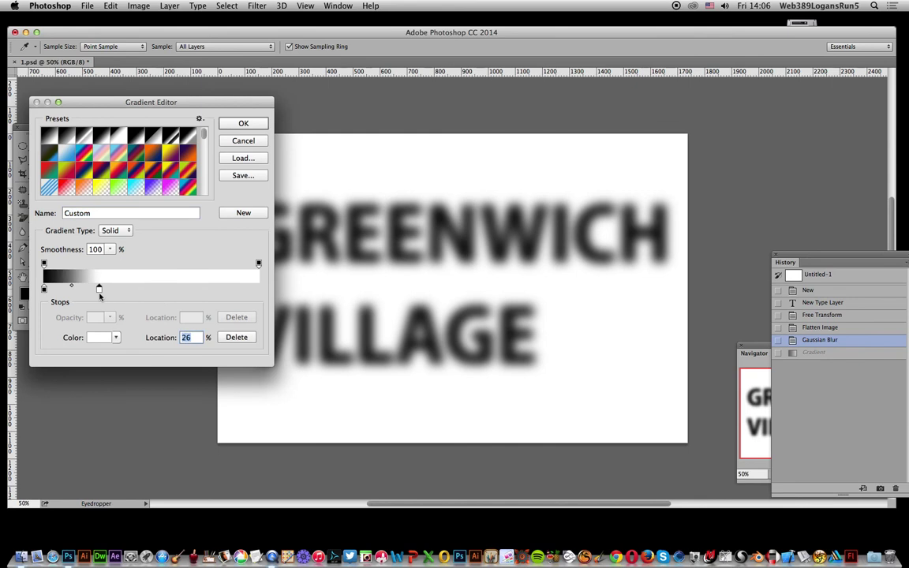
pyautogui.click(172, 289)
pyautogui.doubleClick(172, 289)
pyautogui.moveTo(395, 186); pyautogui.dragTo(314, 263)
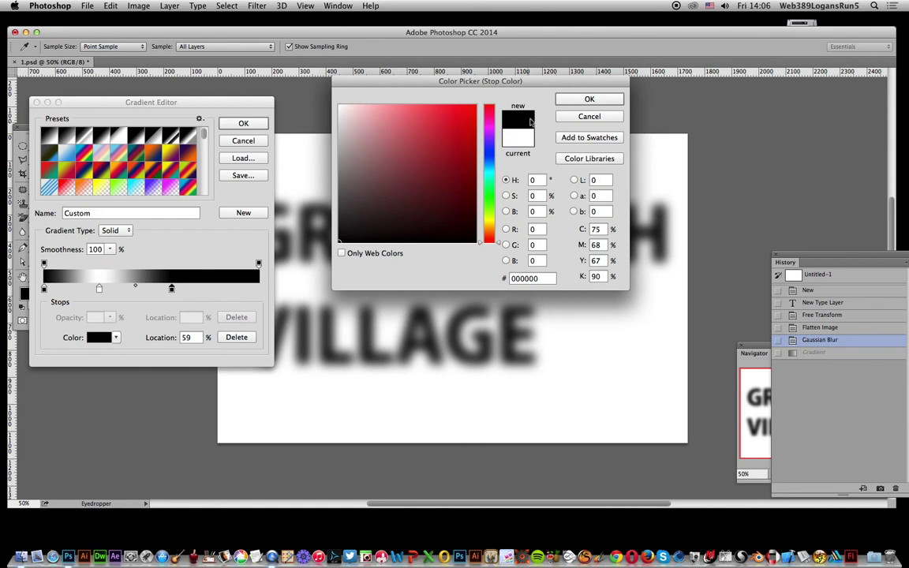
pyautogui.click(588, 98)
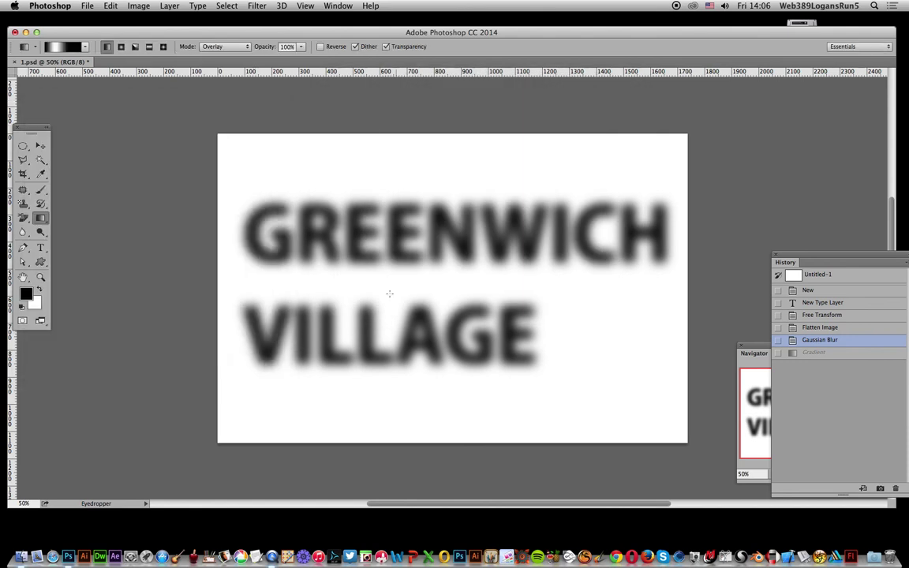
# Apply vertical gradients, keeping the one that thickens VILLAGE and thins GREENWICH
pyautogui.moveTo(239, 260); pyautogui.dragTo(605, 264)
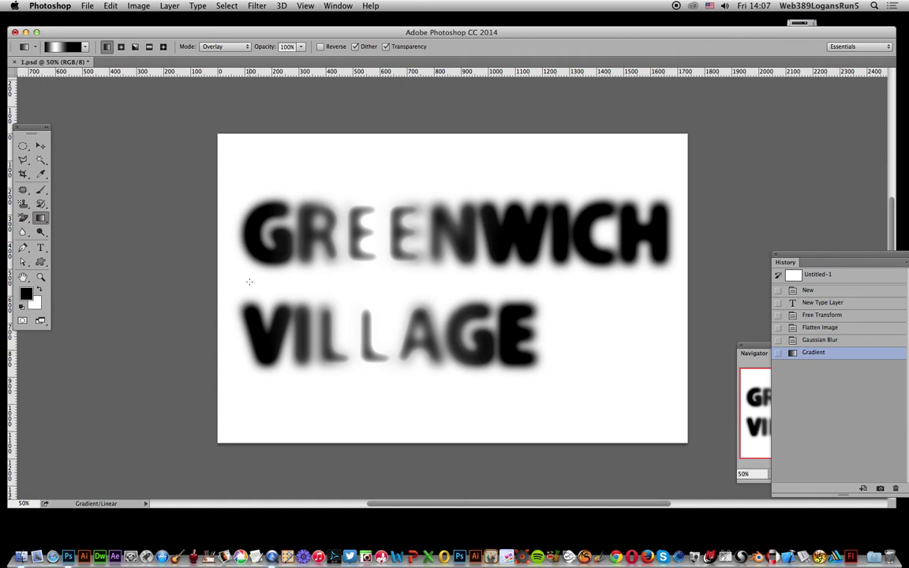
pyautogui.moveTo(349, 235); pyautogui.dragTo(353, 371)
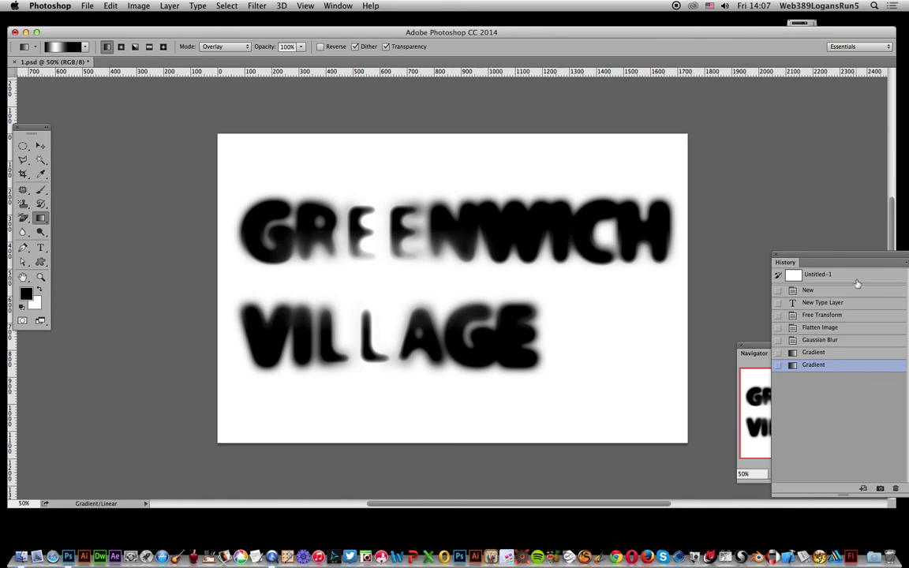
pyautogui.click(824, 339)
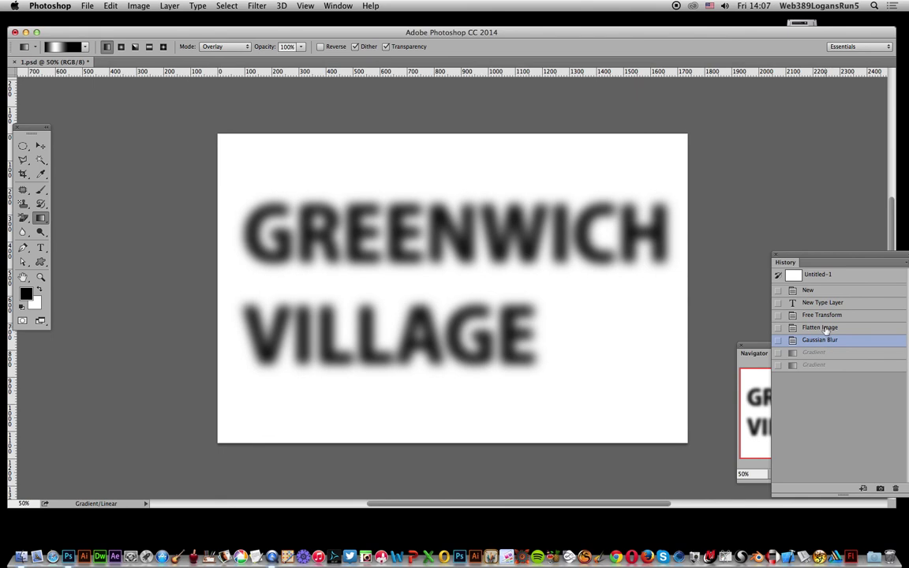
pyautogui.moveTo(472, 185); pyautogui.dragTo(472, 389)
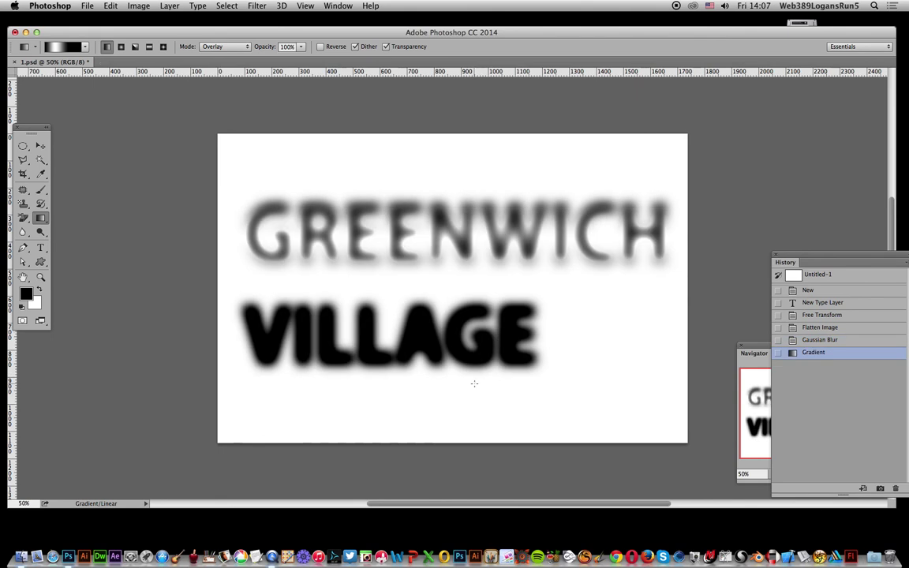
# Fade the last gradient to roughly 51% opacity with Edit > Fade Gradient
pyautogui.click(110, 5)
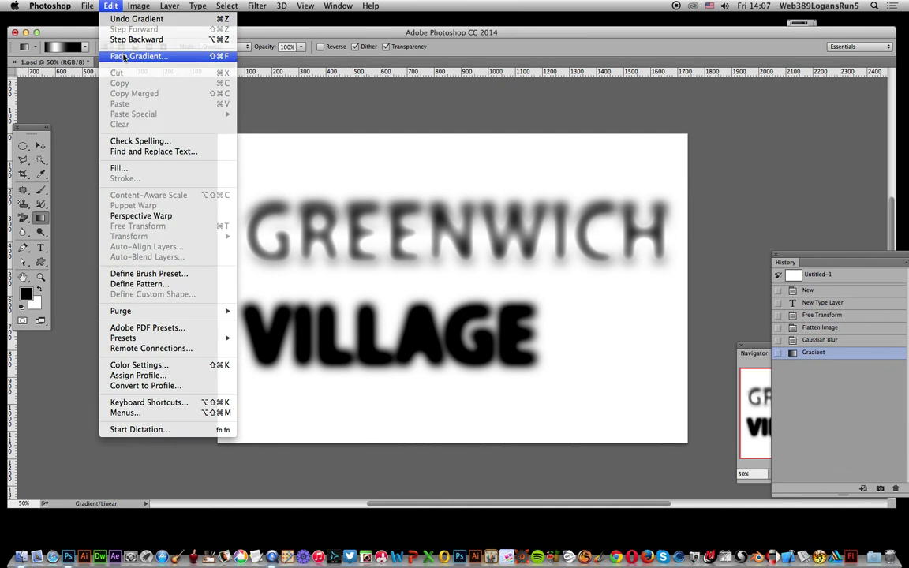
pyautogui.click(139, 56)
pyautogui.moveTo(718, 249); pyautogui.dragTo(671, 250)
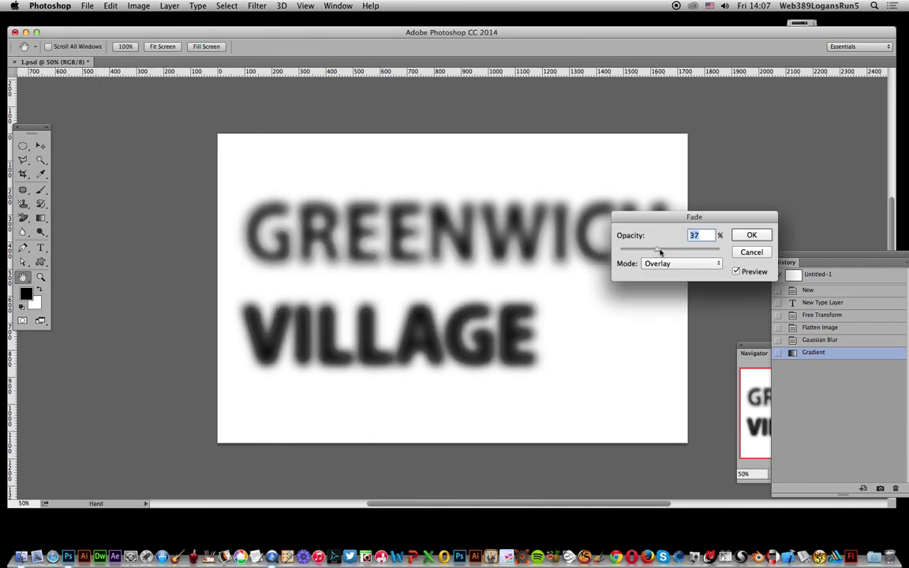